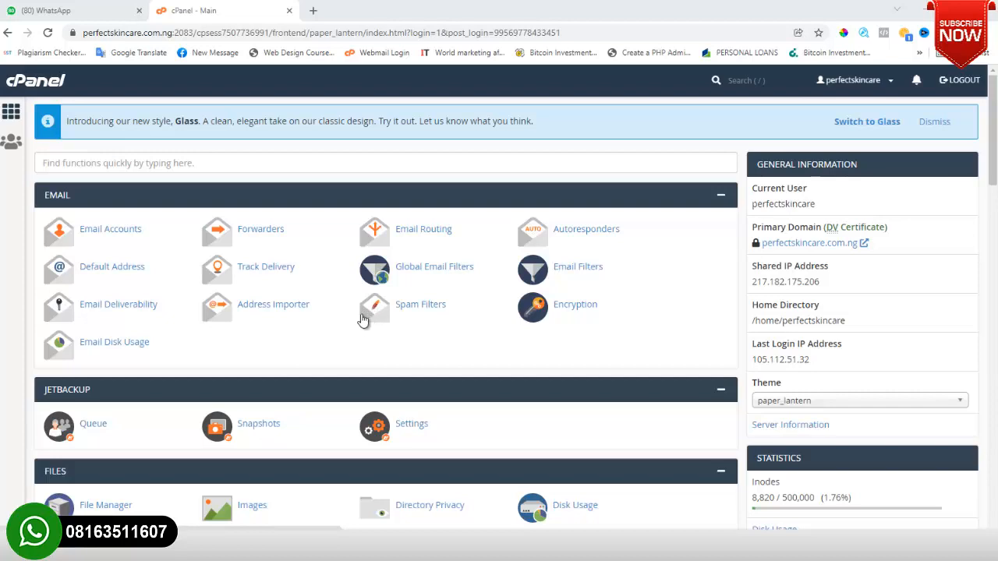
# Open the WordPress script page from the Softaculous Apps Installer section of cPanel.
pyautogui.scroll(-2, 328, 326)
pyautogui.scroll(-2, 328, 328)
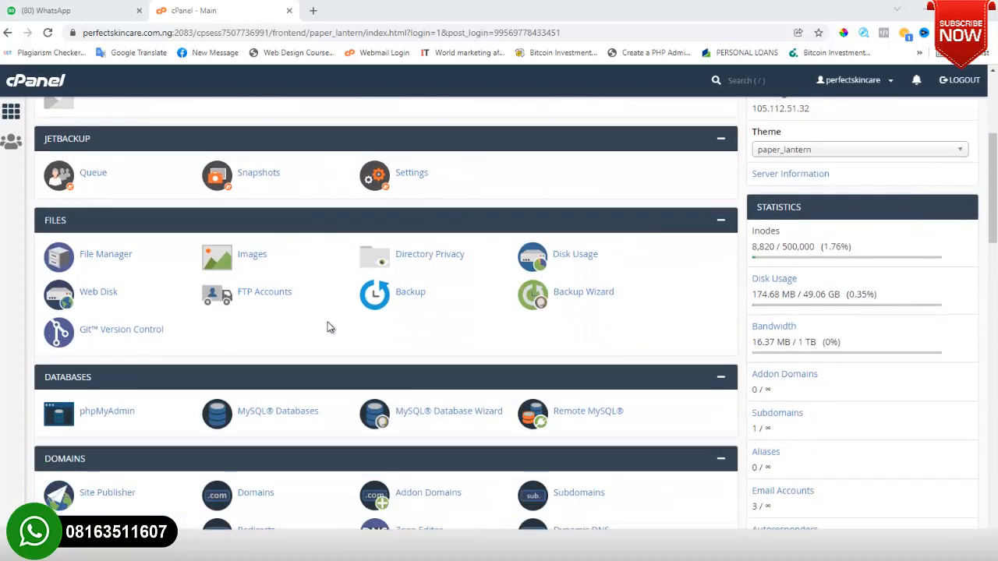
pyautogui.scroll(-5, 330, 325)
pyautogui.scroll(-2, 333, 319)
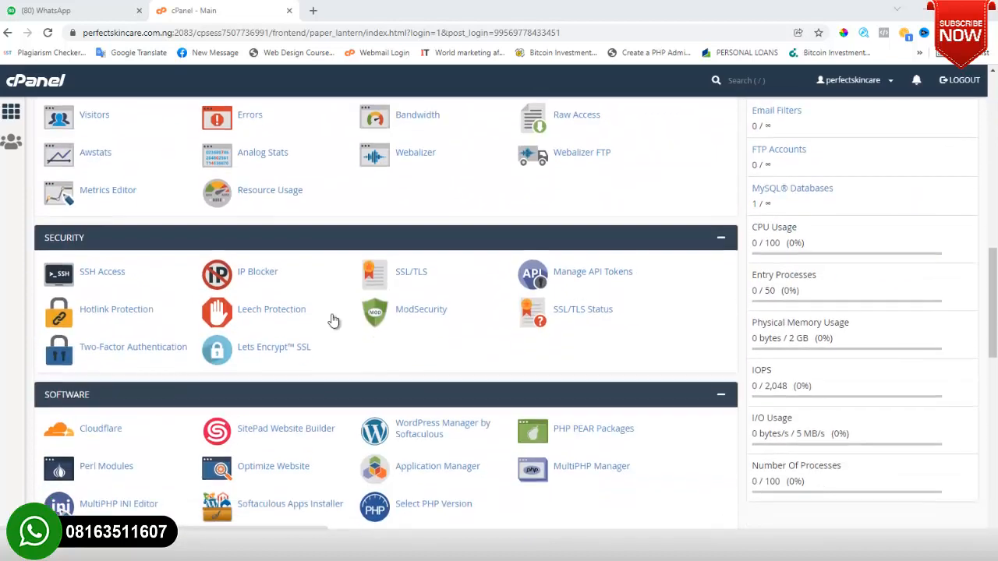
pyautogui.scroll(-2, 334, 313)
pyautogui.click(370, 292)
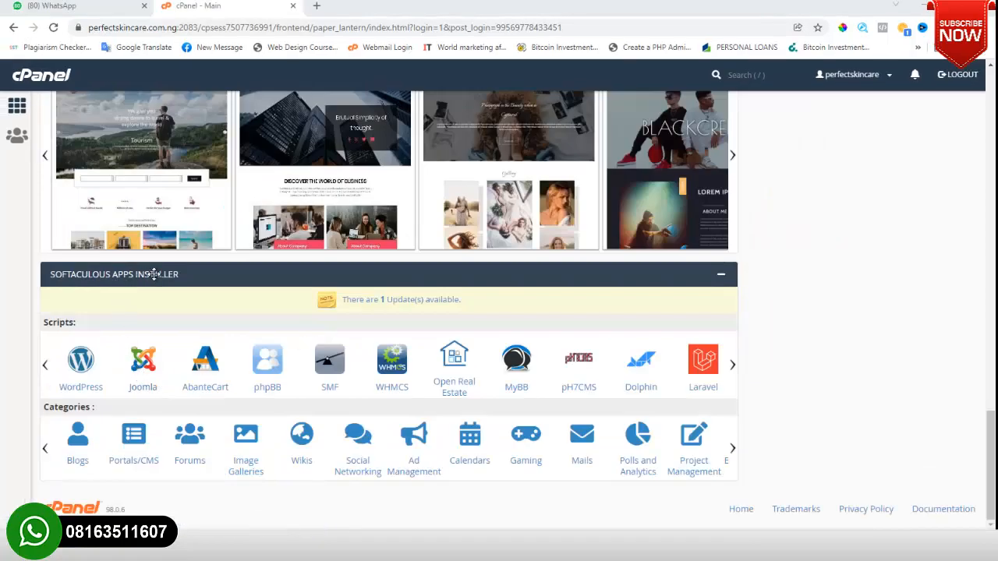
pyautogui.click(81, 363)
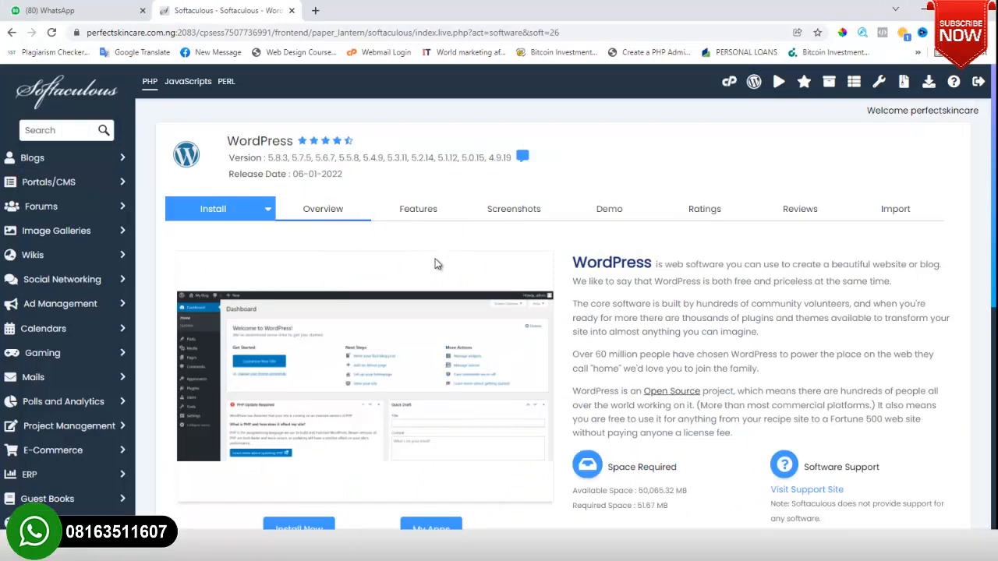
# Open the WordPress installation form.
pyautogui.scroll(-5, 431, 260)
pyautogui.scroll(5, 431, 260)
pyautogui.click(238, 215)
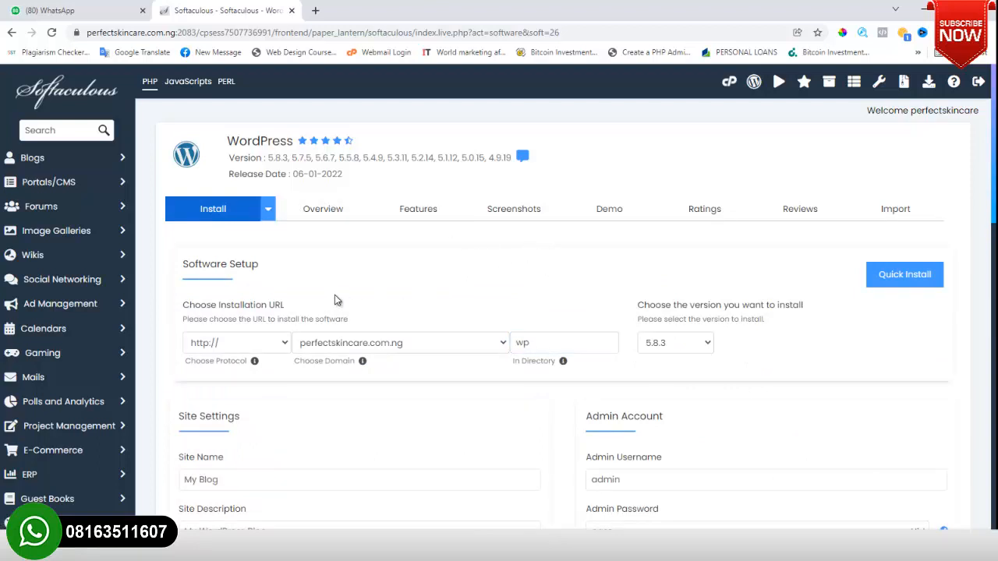
pyautogui.scroll(-4, 416, 305)
pyautogui.scroll(2, 417, 305)
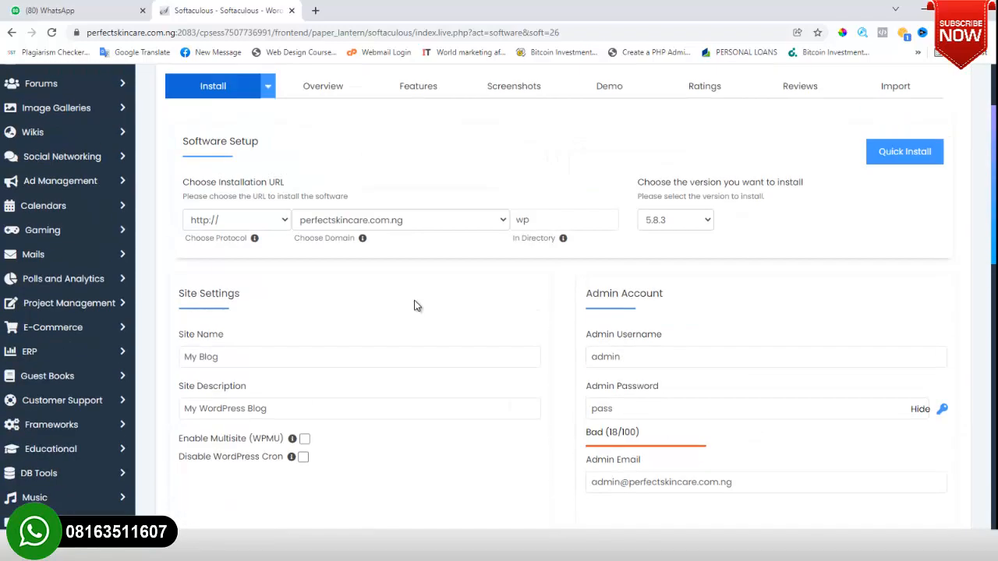
pyautogui.scroll(2, 417, 305)
pyautogui.scroll(-5, 593, 358)
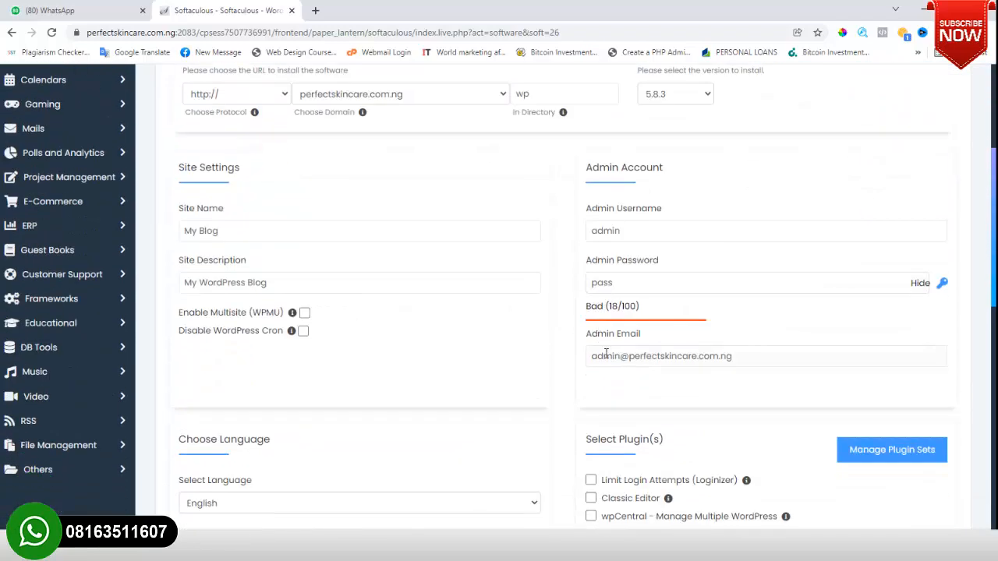
pyautogui.click(606, 354)
pyautogui.click(636, 284)
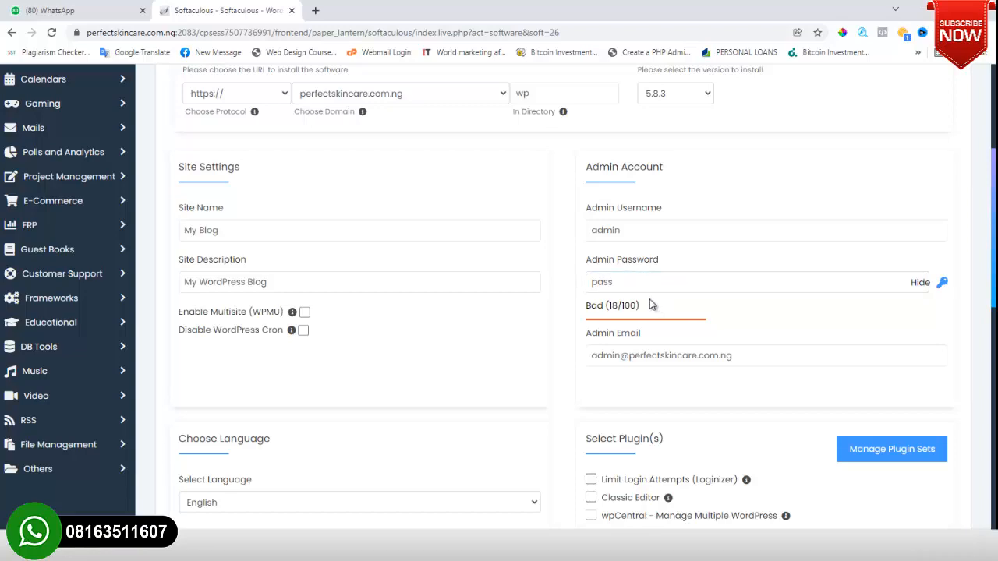
# Clear the wp installation directory so WordPress installs in the root of perfectskincare.com.ng.
pyautogui.scroll(3, 649, 297)
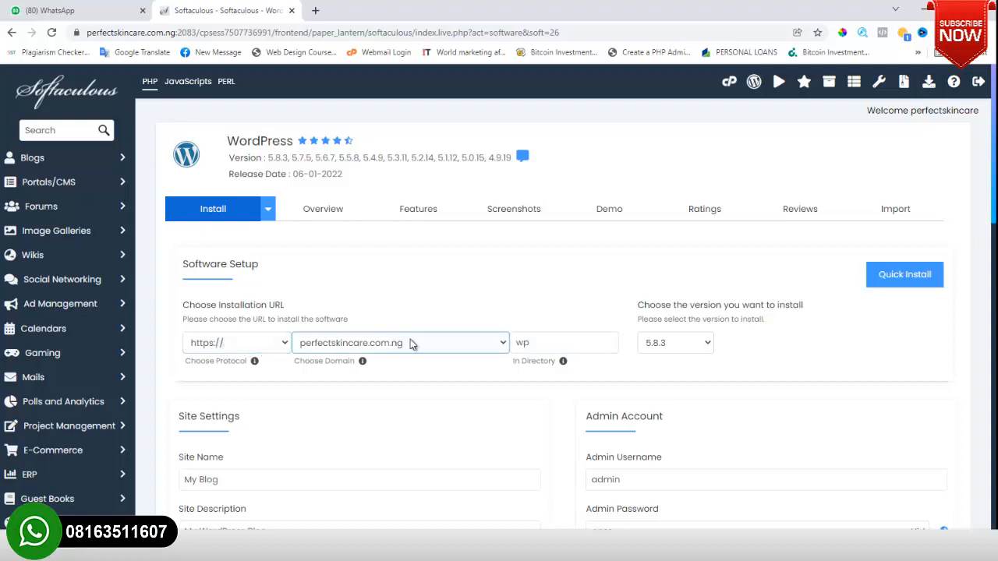
pyautogui.click(550, 344)
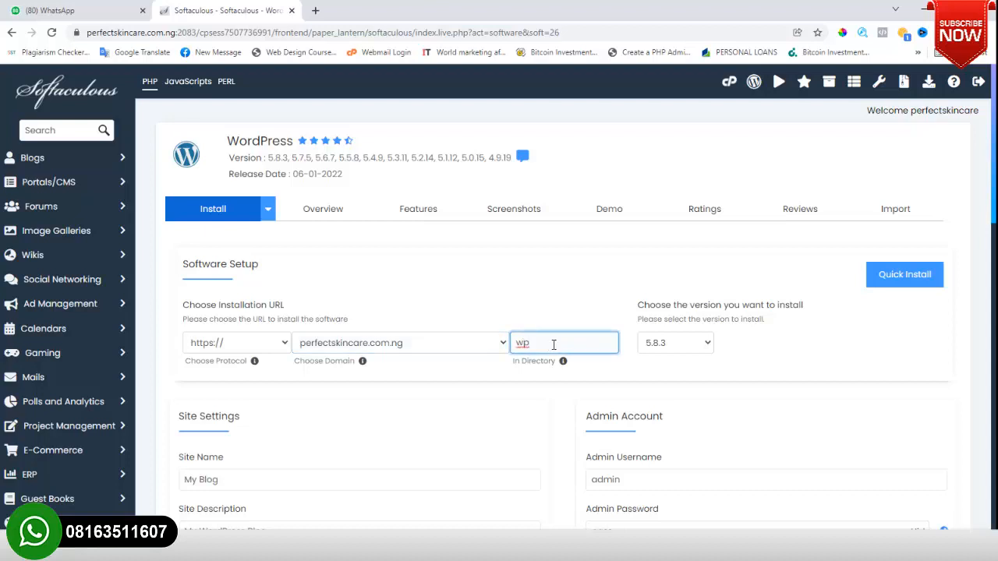
pyautogui.press('BackSpace')
pyautogui.press('BackSpace')
pyautogui.scroll(-2, 624, 362)
pyautogui.scroll(-2, 630, 358)
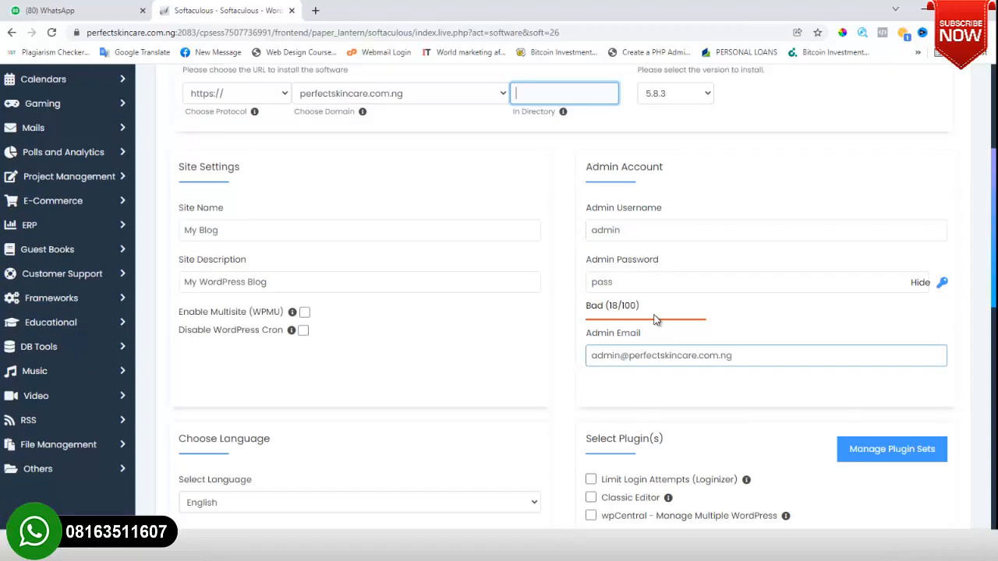
# Replace the default admin password with a randomly generated one.
pyautogui.click(672, 226)
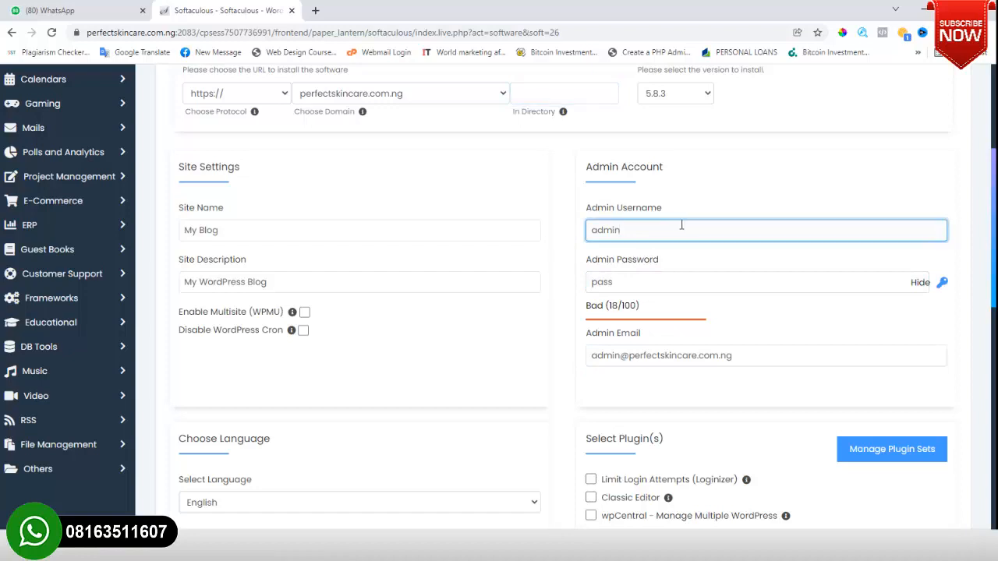
pyautogui.click(664, 283)
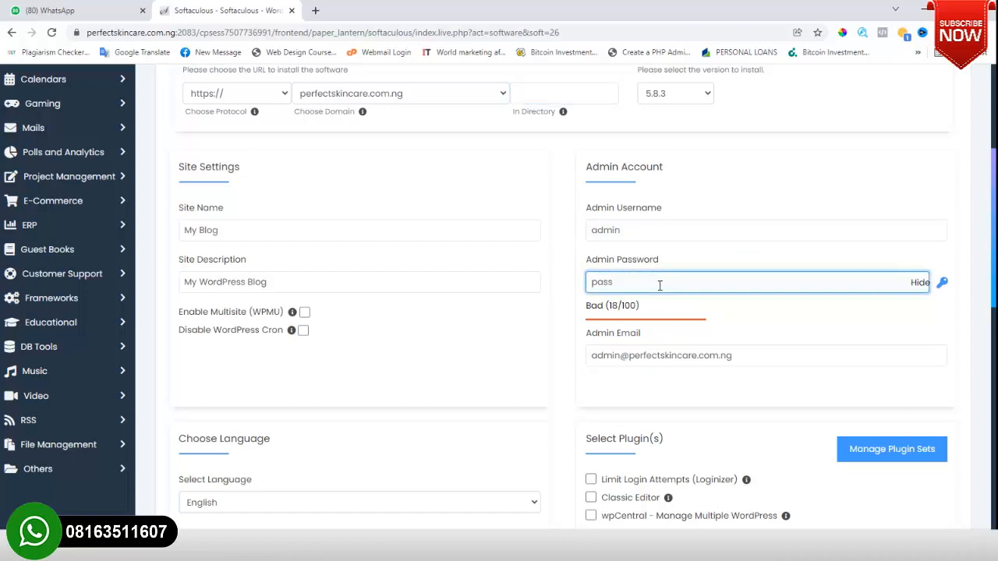
pyautogui.press('BackSpace')
pyautogui.press('BackSpace')
pyautogui.press('BackSpace')
pyautogui.press('BackSpace')
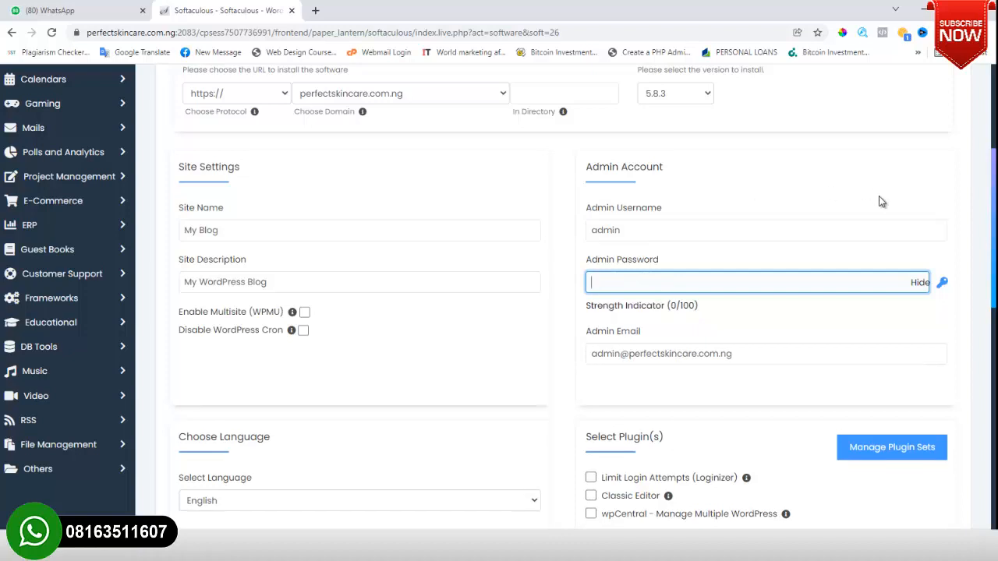
pyautogui.click(941, 283)
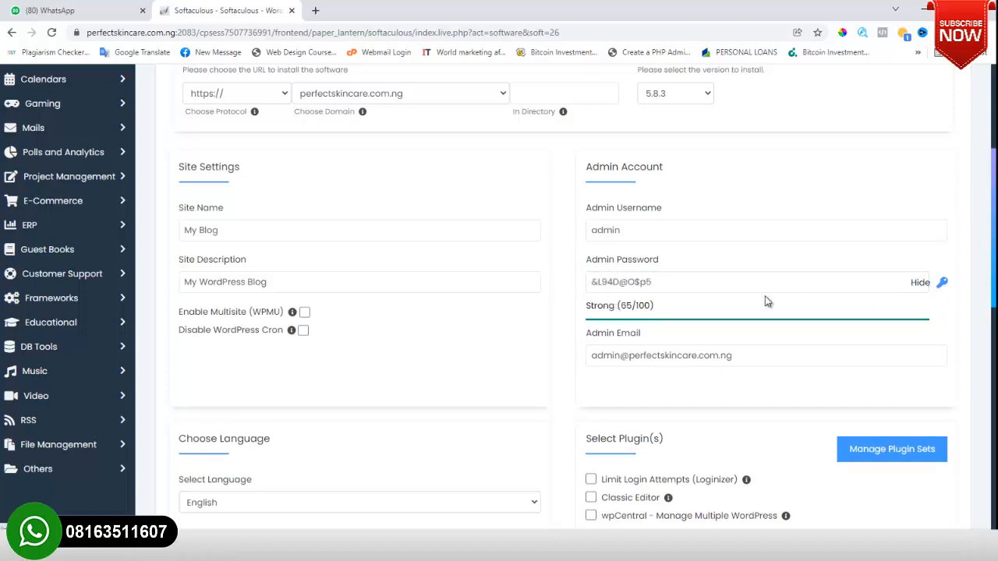
# Copy the generated admin password into a new Notepad note, and minimize Notepad.
pyautogui.click(704, 279)
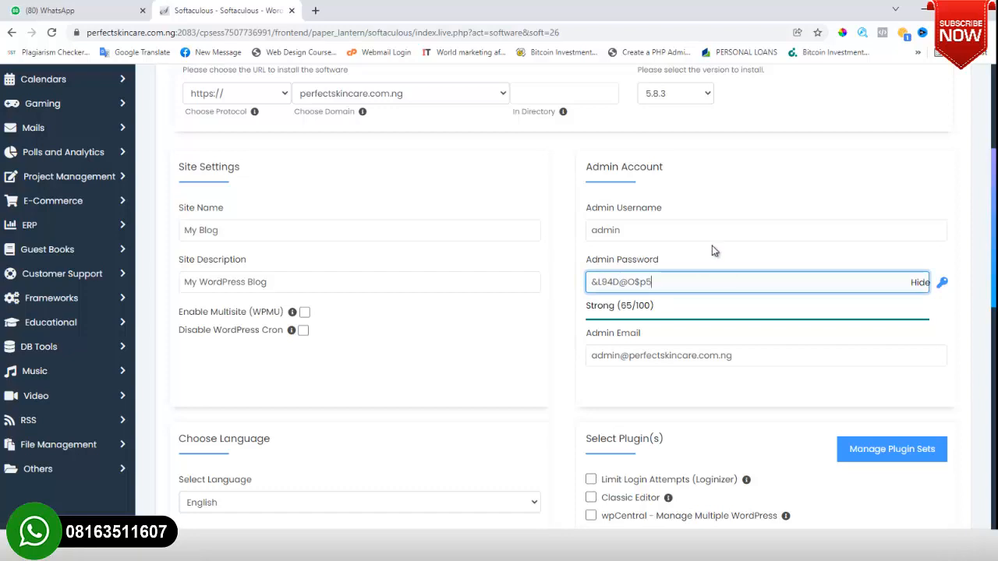
pyautogui.scroll(-2, 579, 305)
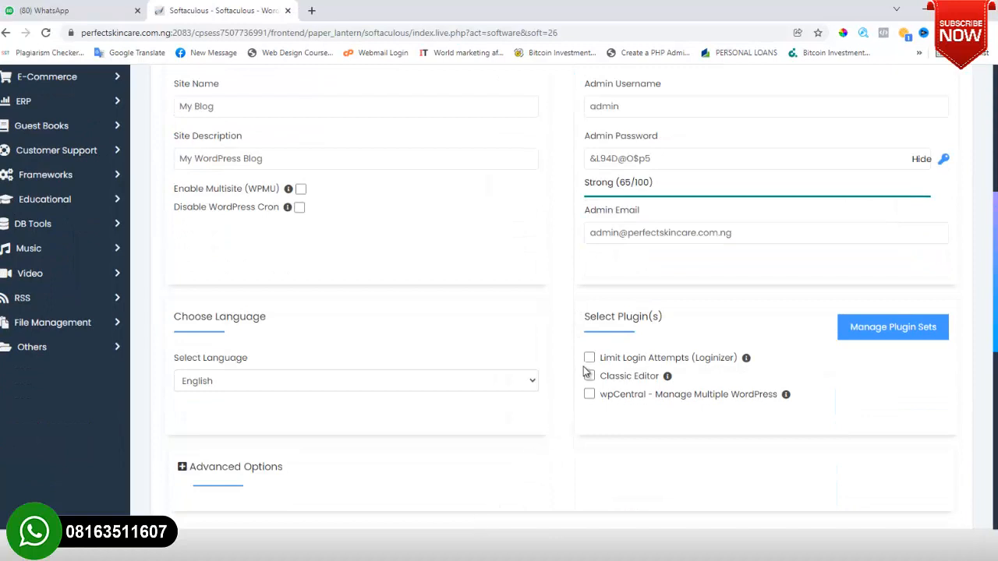
pyautogui.press('super')
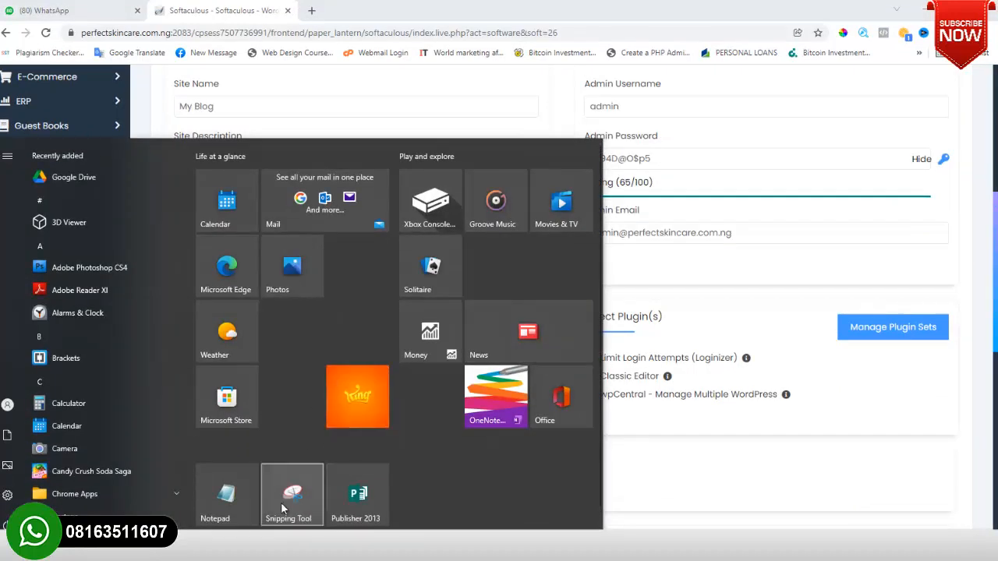
pyautogui.click(216, 494)
pyautogui.hotkey('ctrl', 'v')
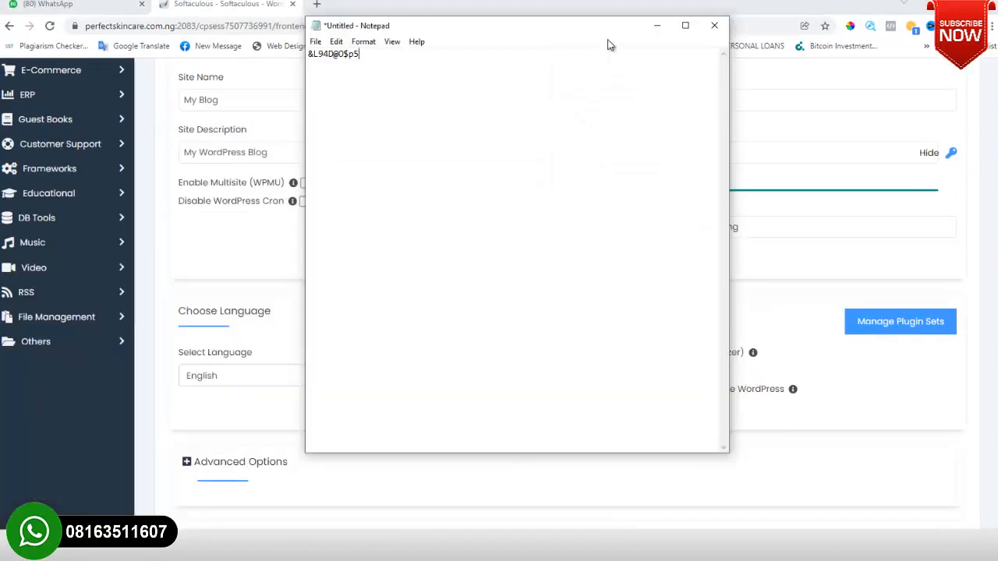
pyautogui.click(657, 27)
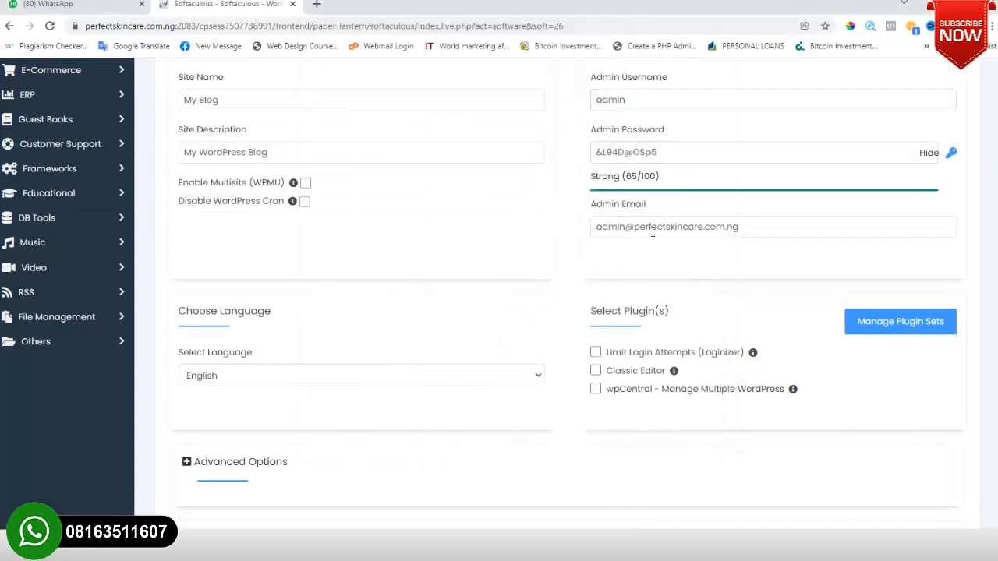
# Review the admin account fields and start the WordPress installation, keeping the default language, plugin and theme settings.
pyautogui.click(675, 224)
pyautogui.click(672, 216)
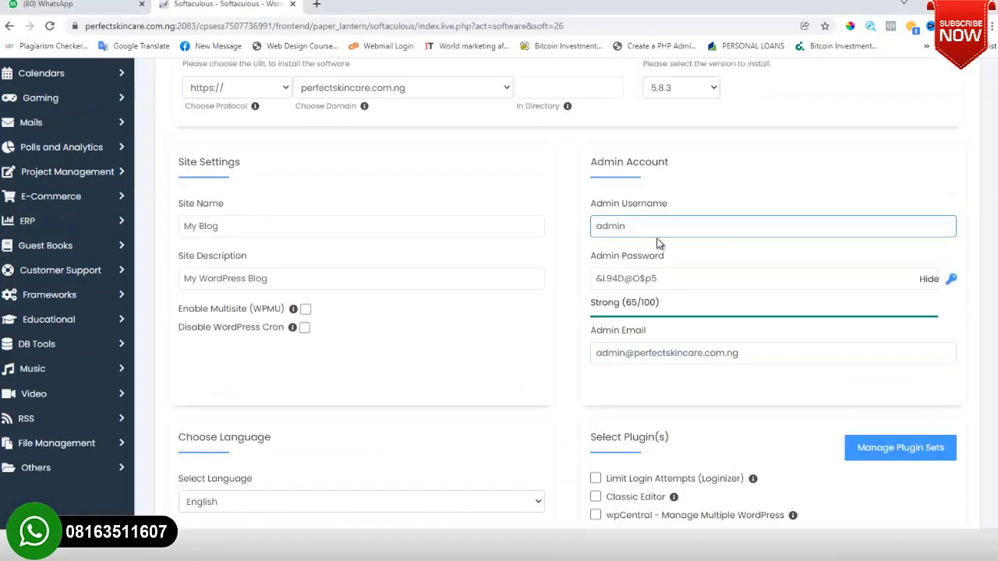
pyautogui.click(694, 272)
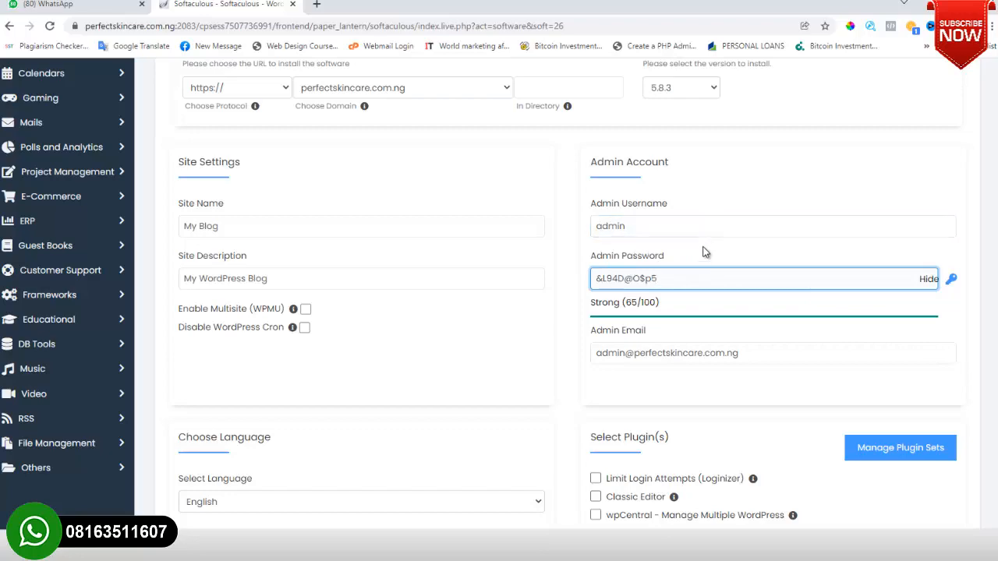
pyautogui.scroll(-3, 573, 302)
pyautogui.scroll(-6, 572, 302)
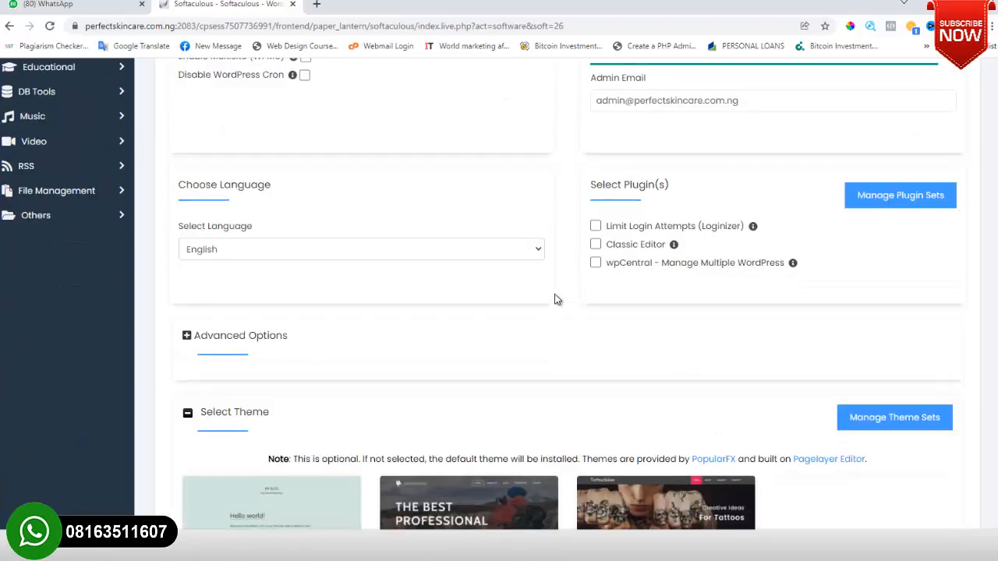
pyautogui.click(569, 439)
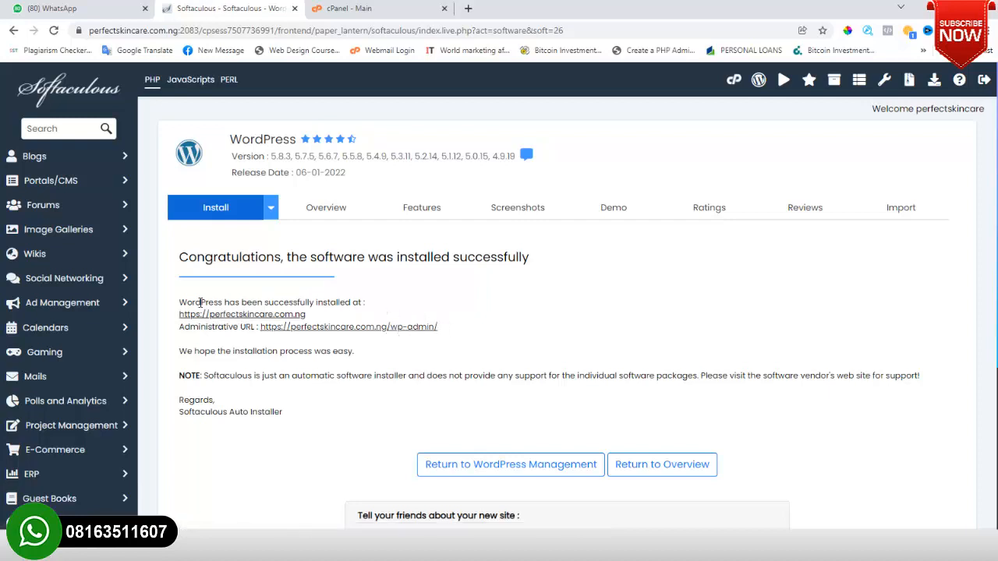
# Copy the site address and administrative URL lines from the installation message into the Notepad note below the password, and return to the browser.
pyautogui.moveTo(182, 307); pyautogui.dragTo(446, 329)
pyautogui.hotkey('ctrl', 'c')
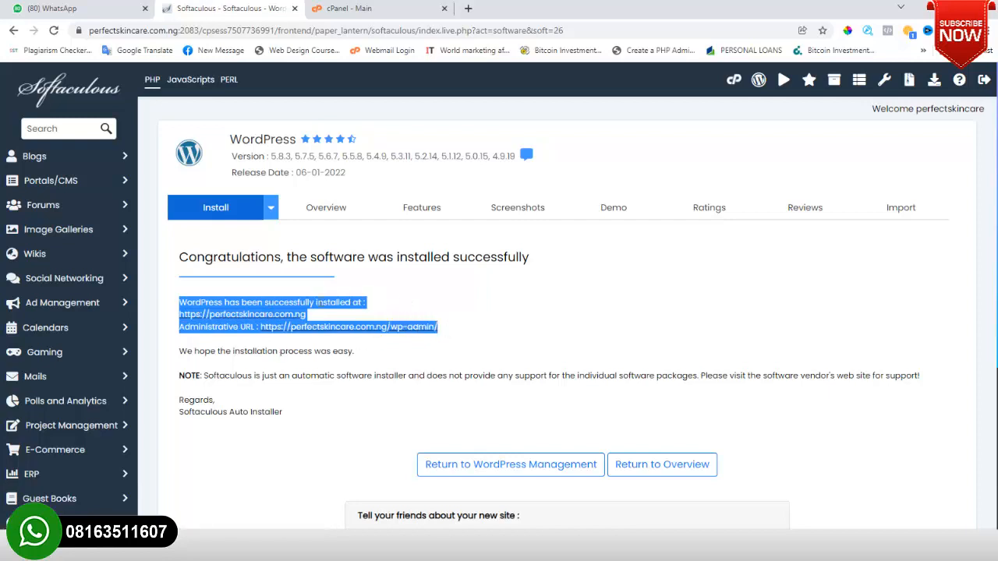
pyautogui.rightClick(290, 313)
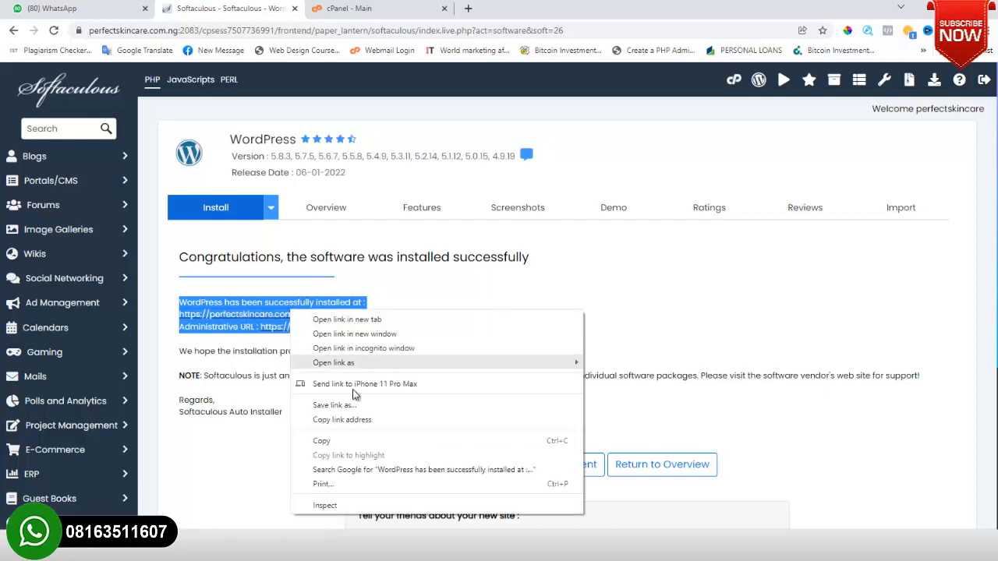
pyautogui.click(354, 437)
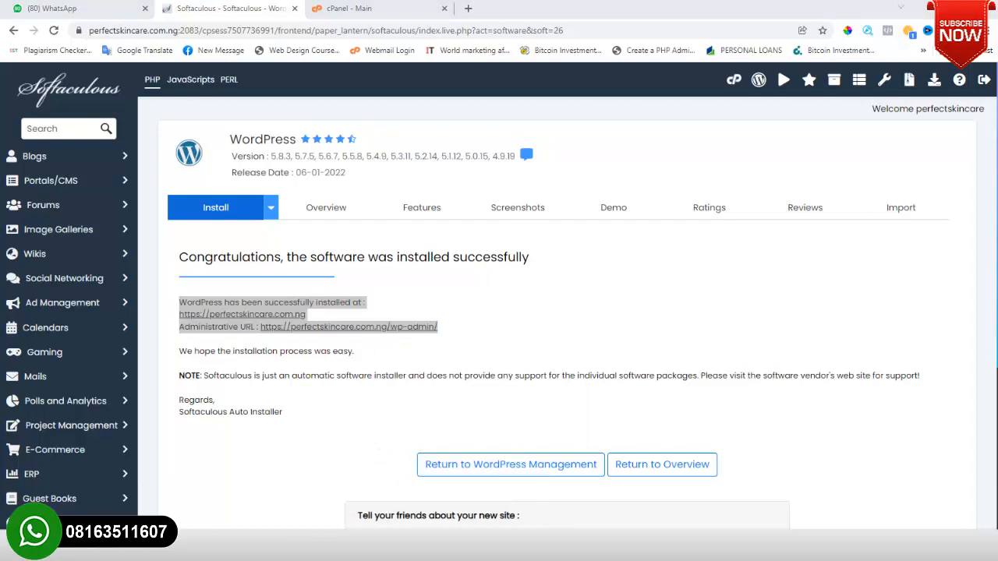
pyautogui.click(770, 502)
pyautogui.click(414, 73)
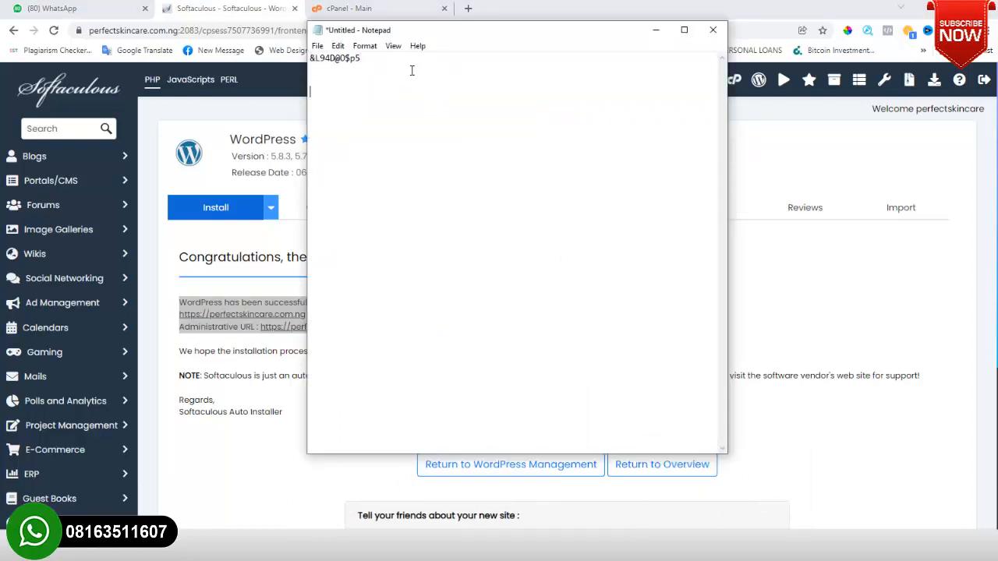
pyautogui.press('Return')
pyautogui.press('Return')
pyautogui.hotkey('ctrl', 'v')
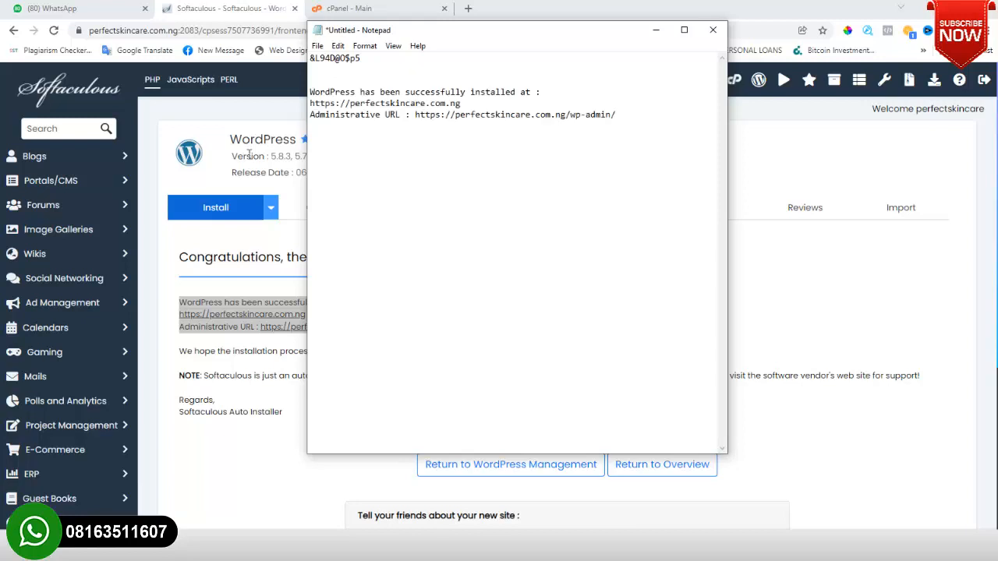
pyautogui.click(223, 169)
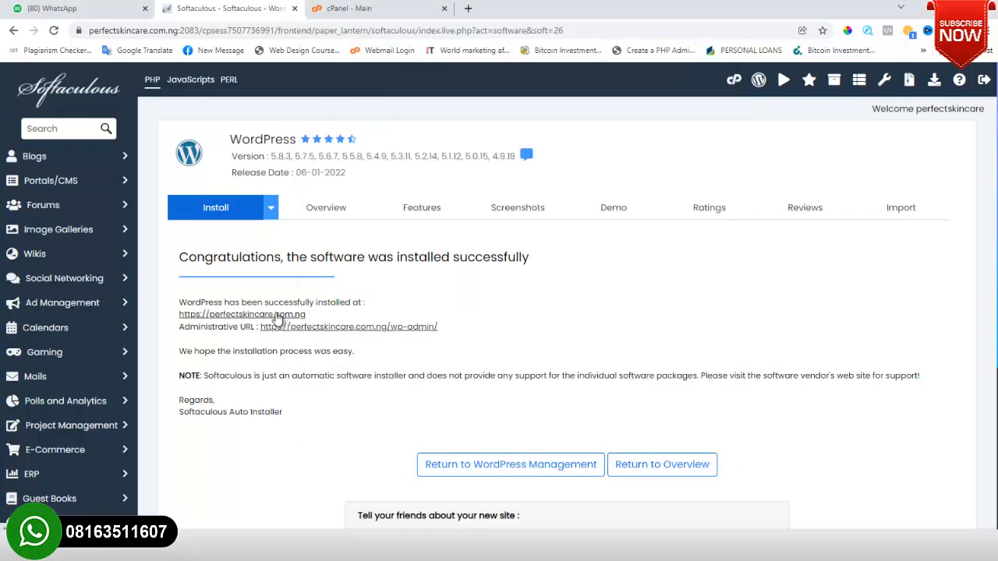
pyautogui.rightClick(277, 316)
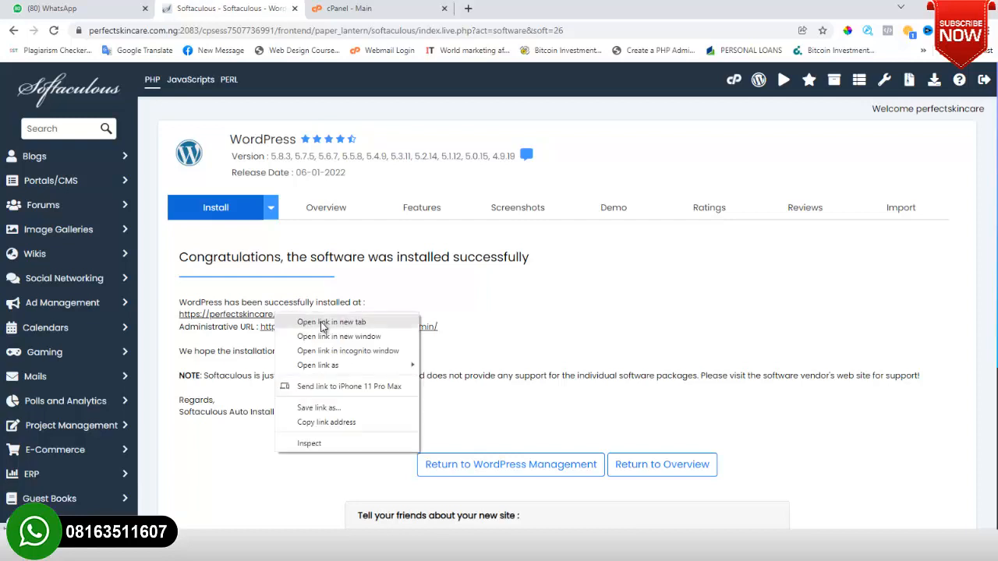
pyautogui.click(295, 324)
pyautogui.hotkey('ctrl', 'Tab')
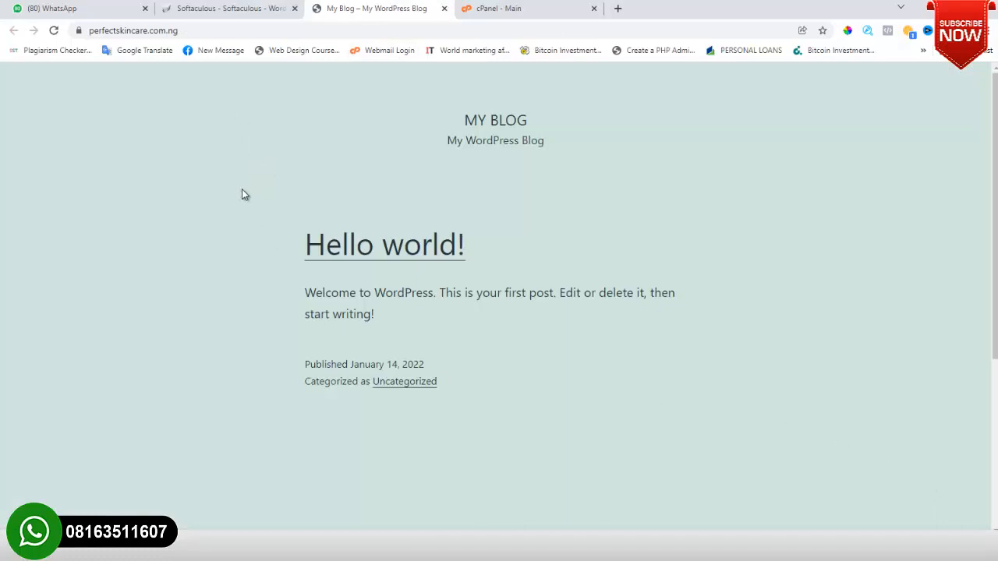
pyautogui.scroll(-4, 228, 228)
pyautogui.scroll(4, 230, 230)
pyautogui.scroll(-1, 328, 408)
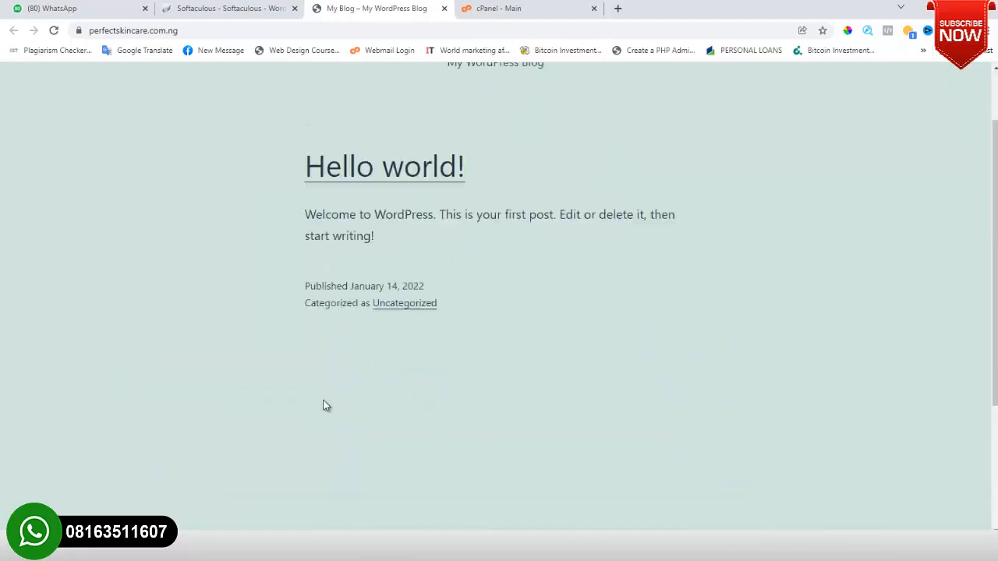
pyautogui.scroll(1, 323, 405)
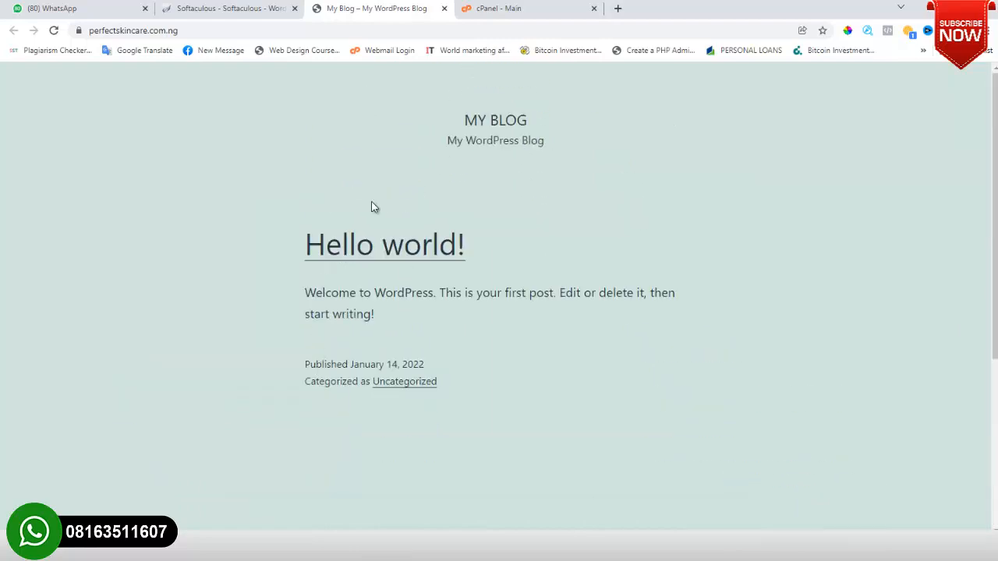
pyautogui.click(210, 5)
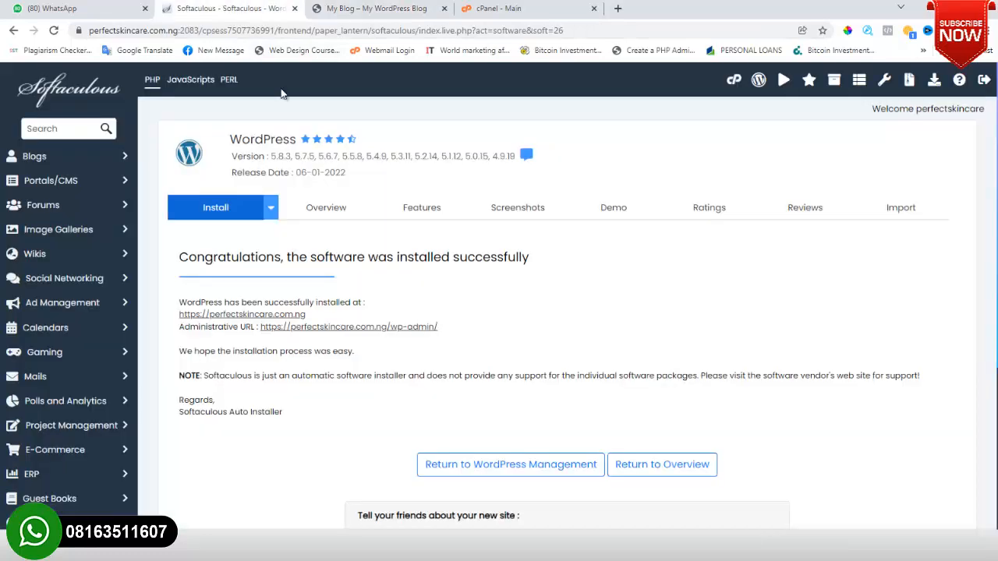
pyautogui.rightClick(310, 331)
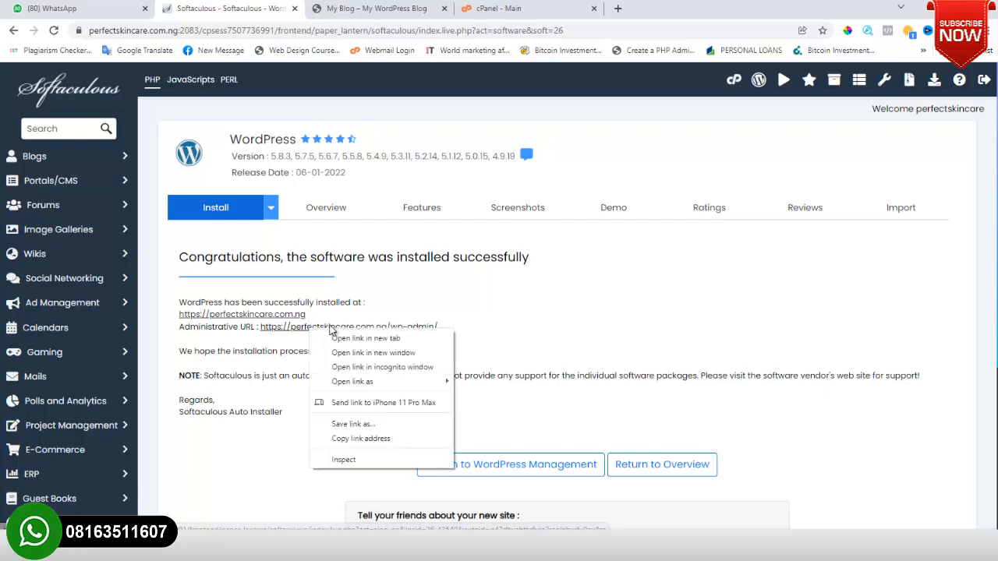
pyautogui.click(366, 340)
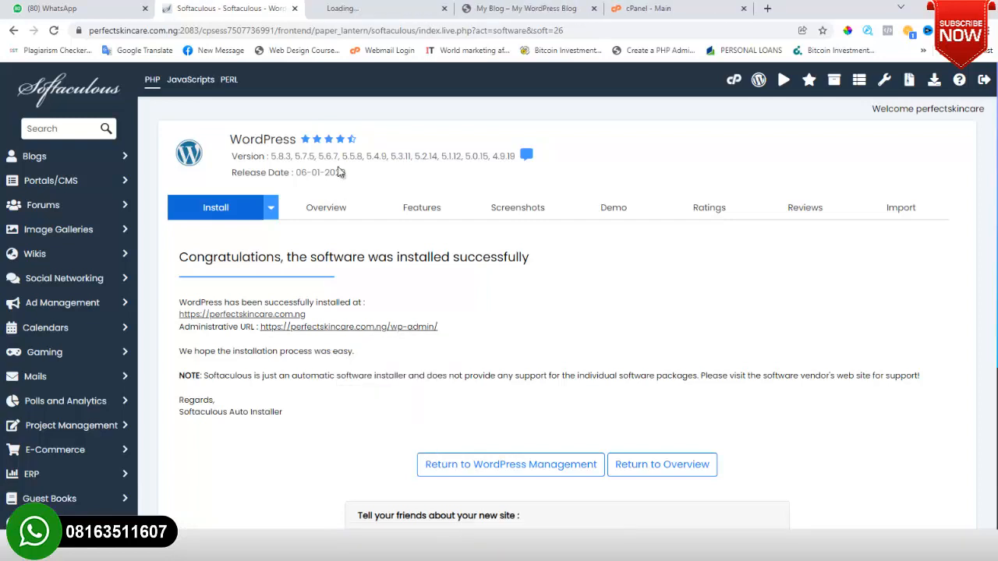
pyautogui.click(365, 8)
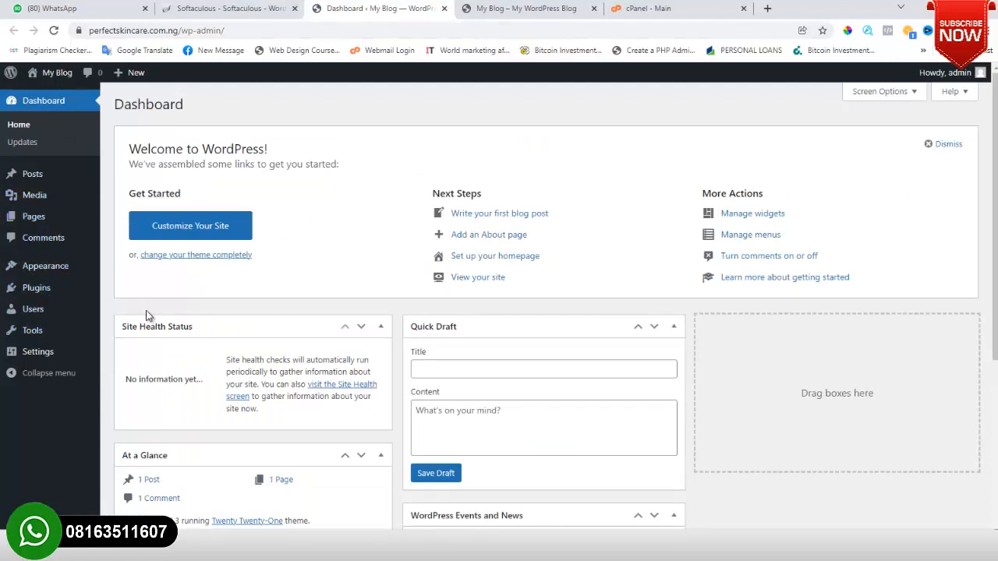
# Compare the WordPress dashboard with the public home page in the other tab, and return to the dashboard.
pyautogui.click(474, 6)
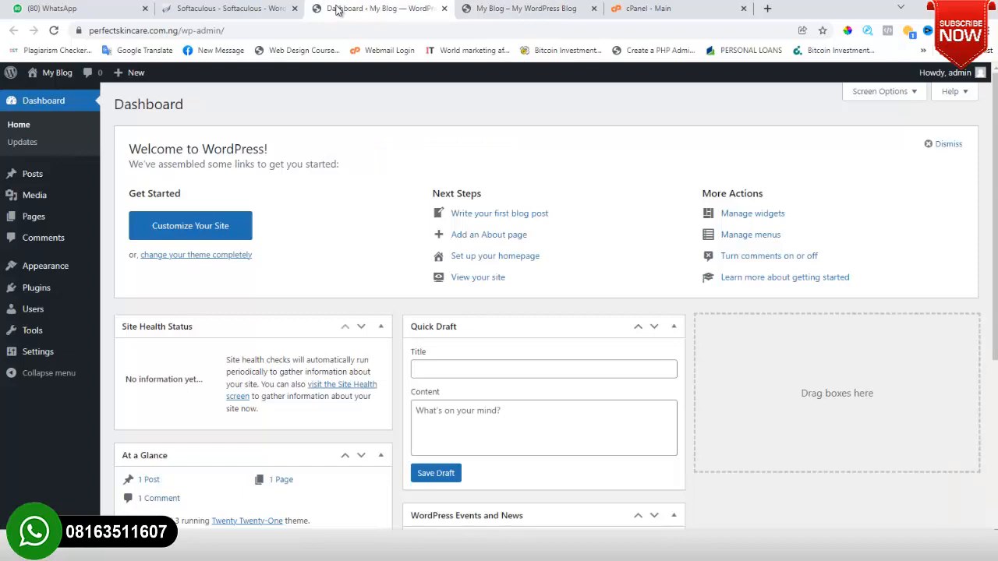
pyautogui.click(334, 9)
pyautogui.scroll(-1, 184, 320)
pyautogui.scroll(1, 184, 319)
pyautogui.moveTo(49, 274)
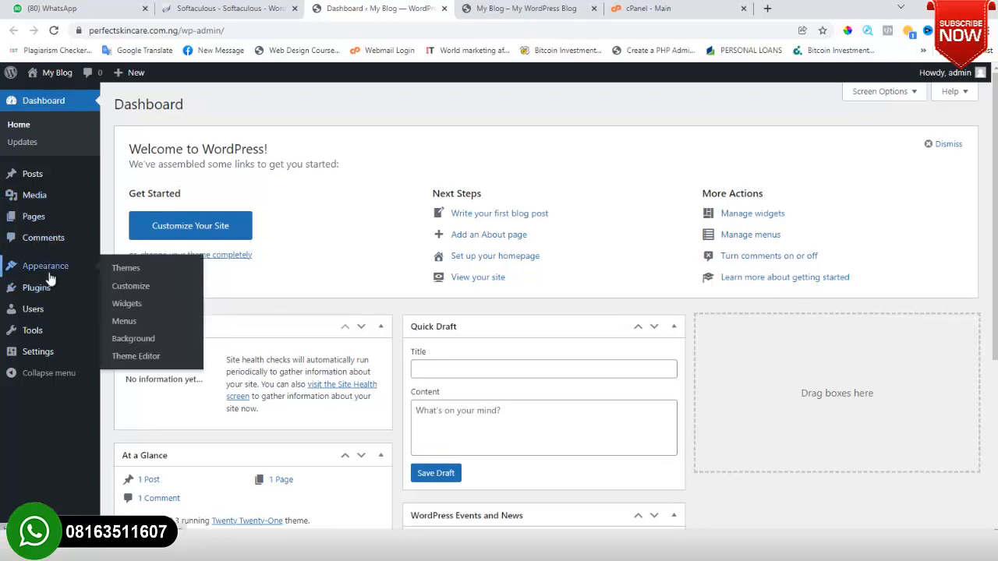
pyautogui.click(529, 9)
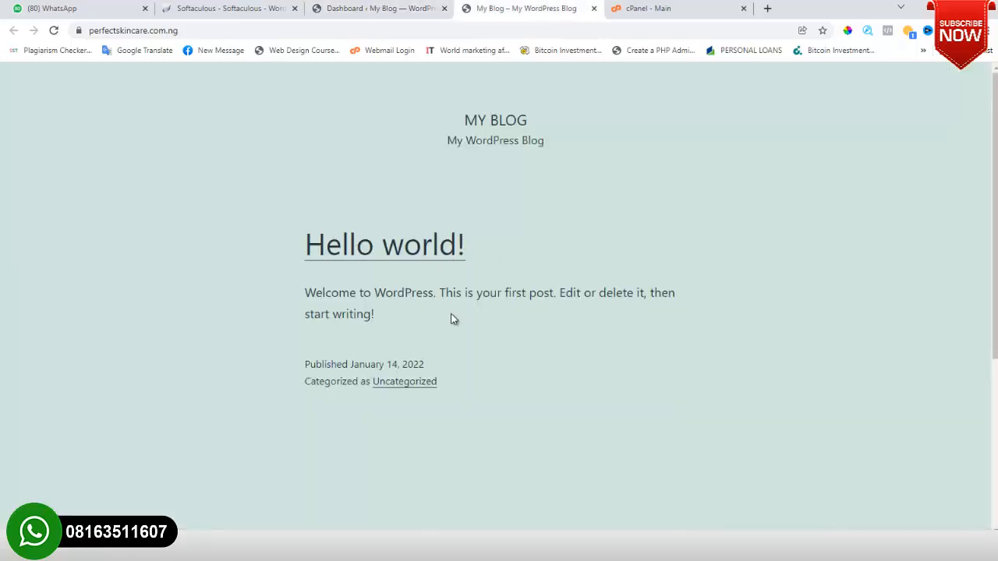
pyautogui.click(312, 6)
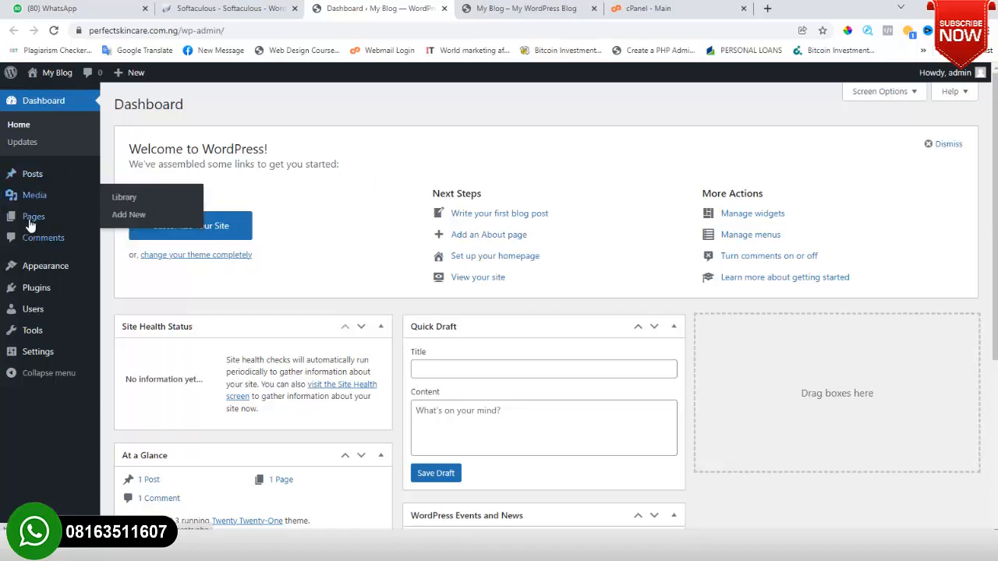
pyautogui.moveTo(28, 266)
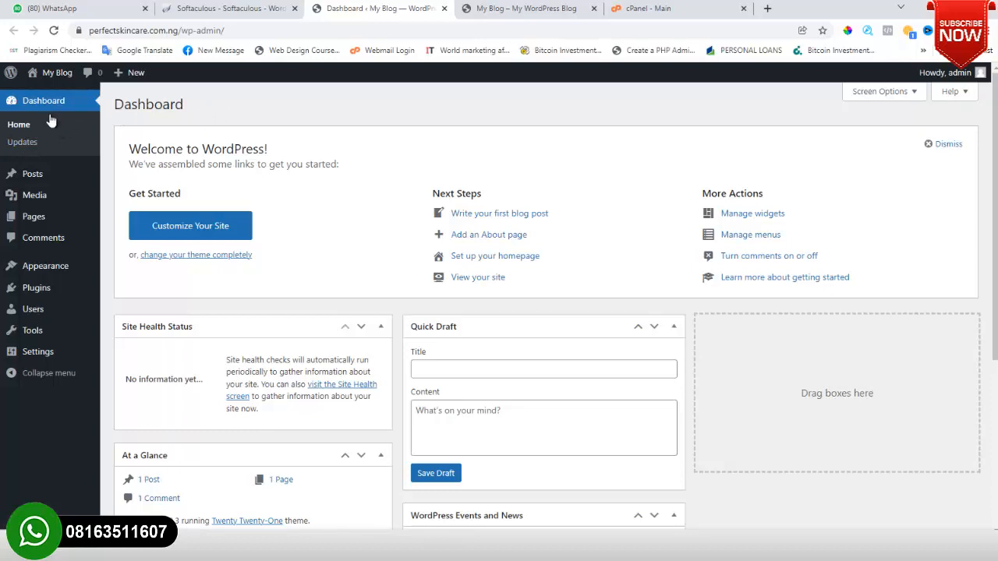
pyautogui.moveTo(140, 103); pyautogui.dragTo(230, 102)
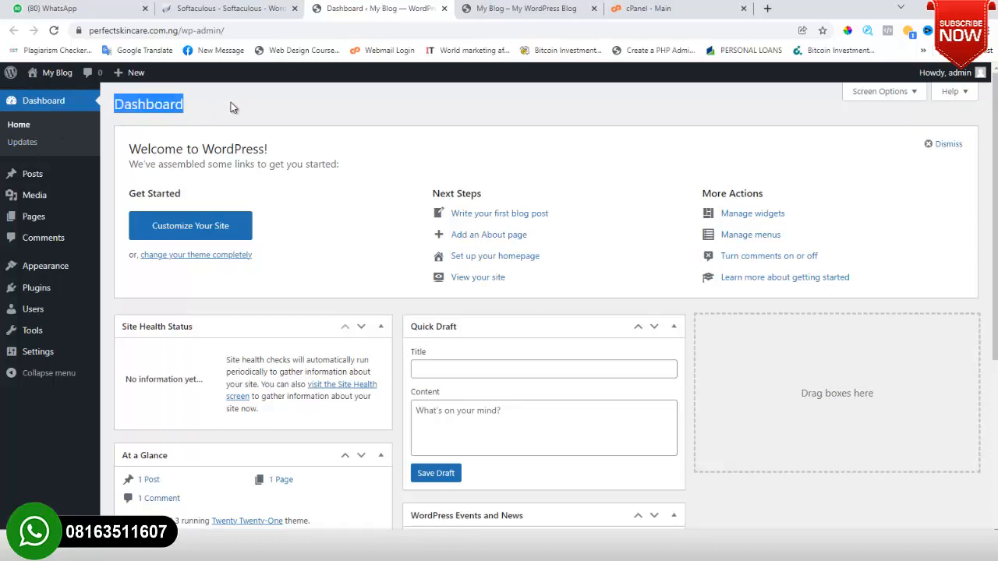
pyautogui.click(231, 101)
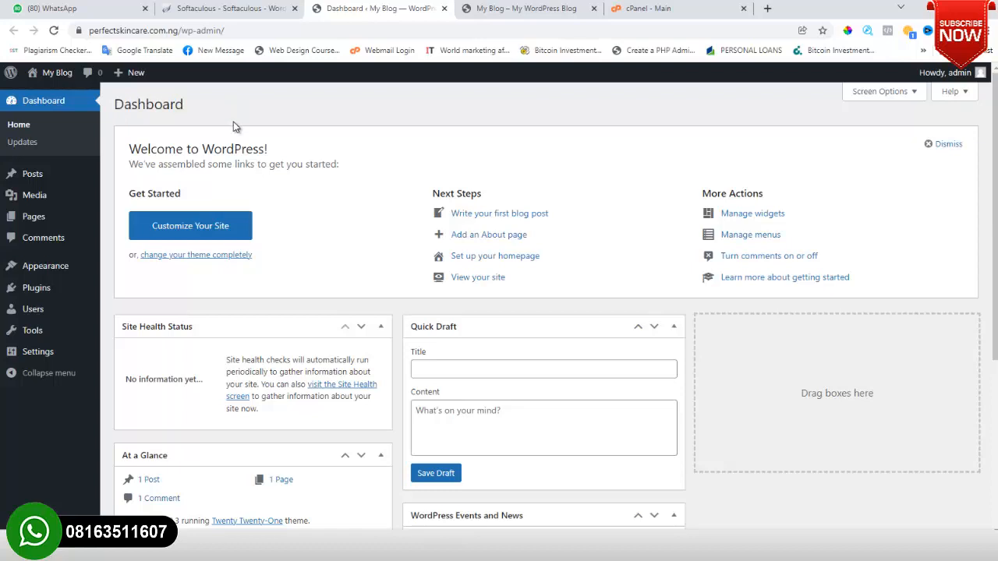
# Look through the site's content areas in the admin area: the Media Library, the Pages list and the Comments list.
pyautogui.moveTo(34, 177)
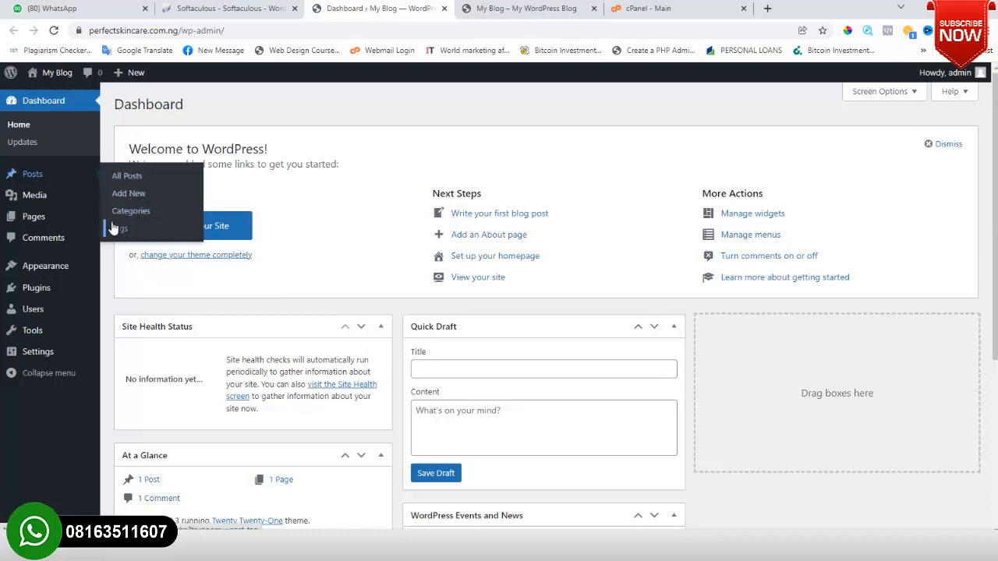
pyautogui.moveTo(31, 197)
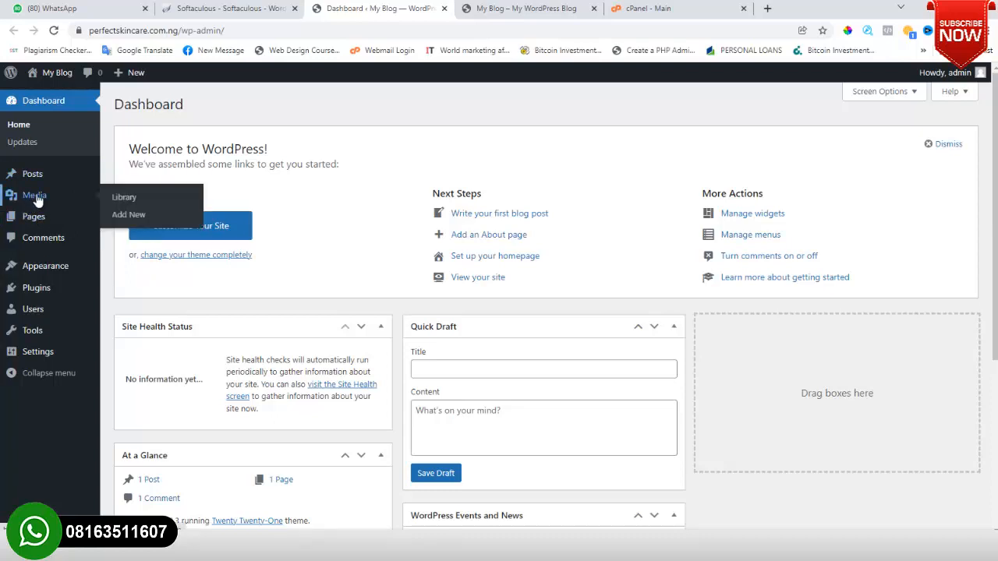
pyautogui.click(37, 197)
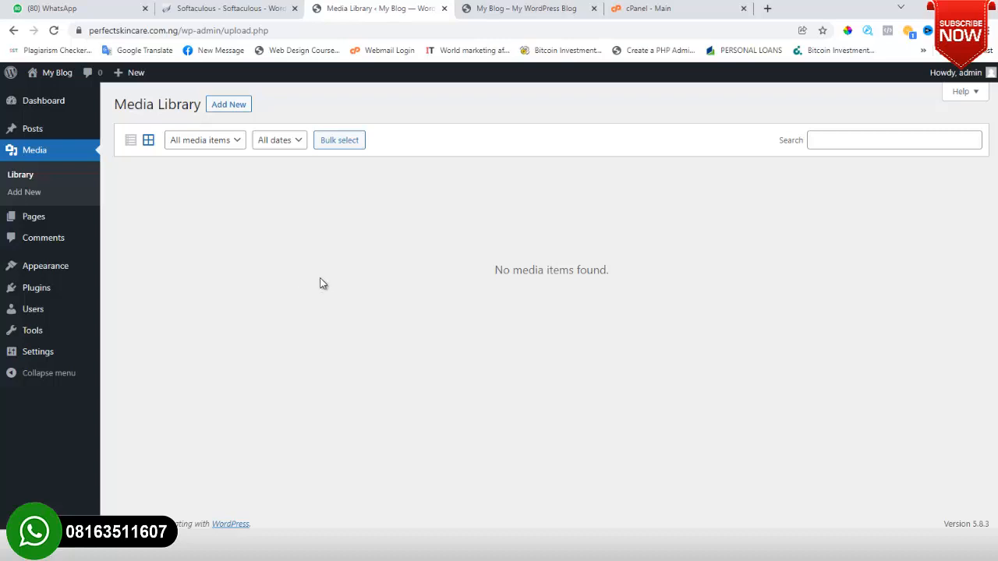
pyautogui.click(34, 219)
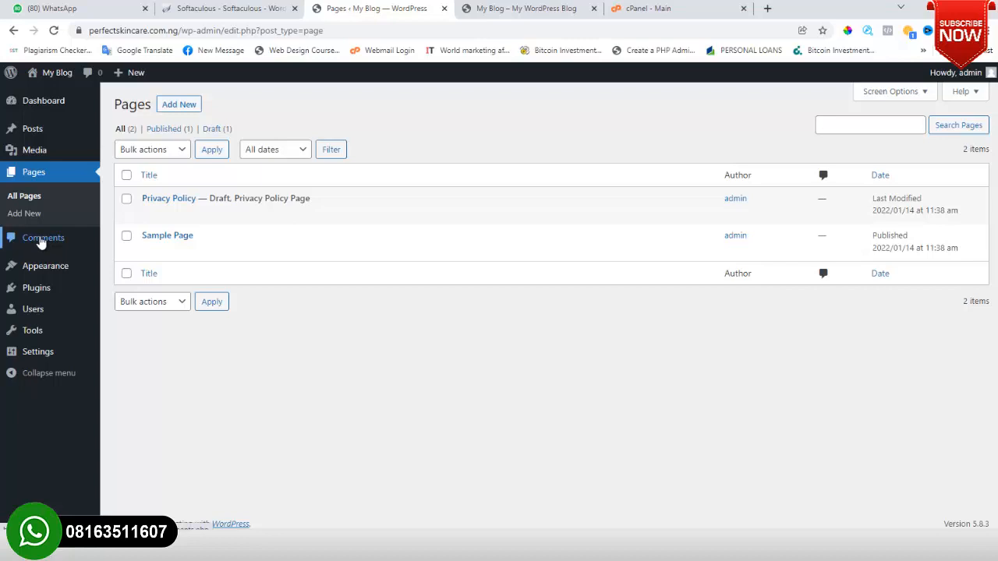
pyautogui.click(43, 243)
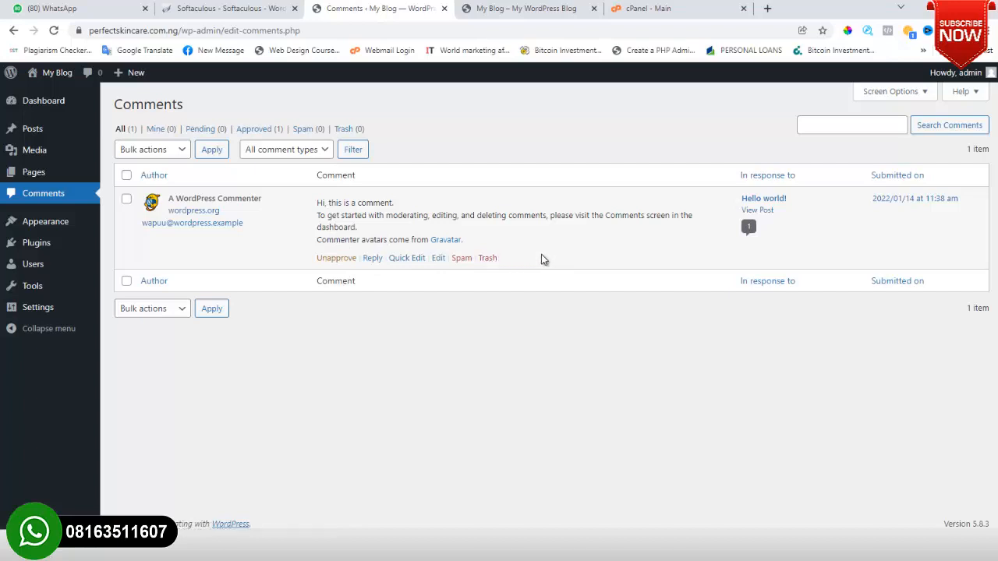
# View the installed themes and the options for plugins, and open the list of all site users.
pyautogui.click(43, 226)
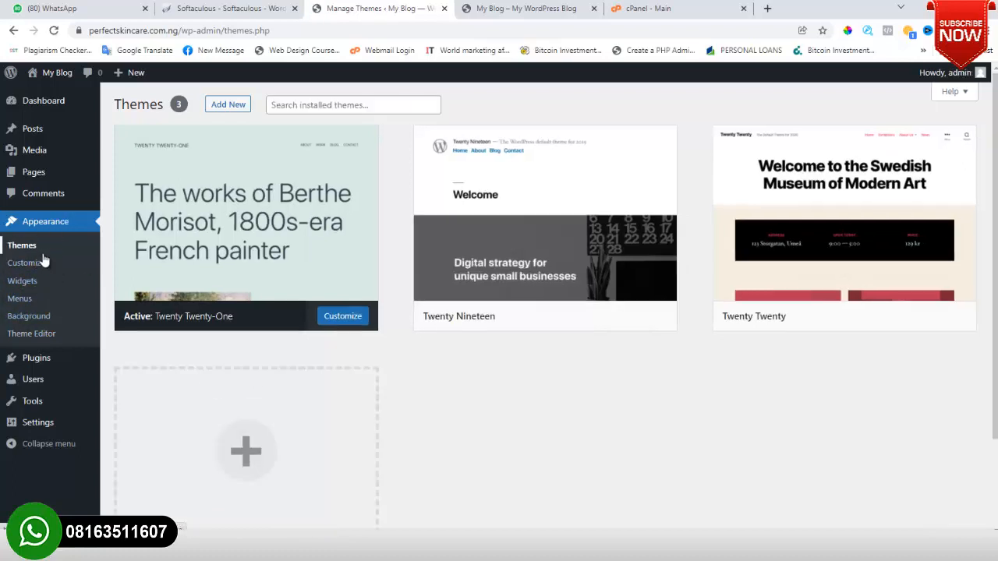
pyautogui.moveTo(33, 365)
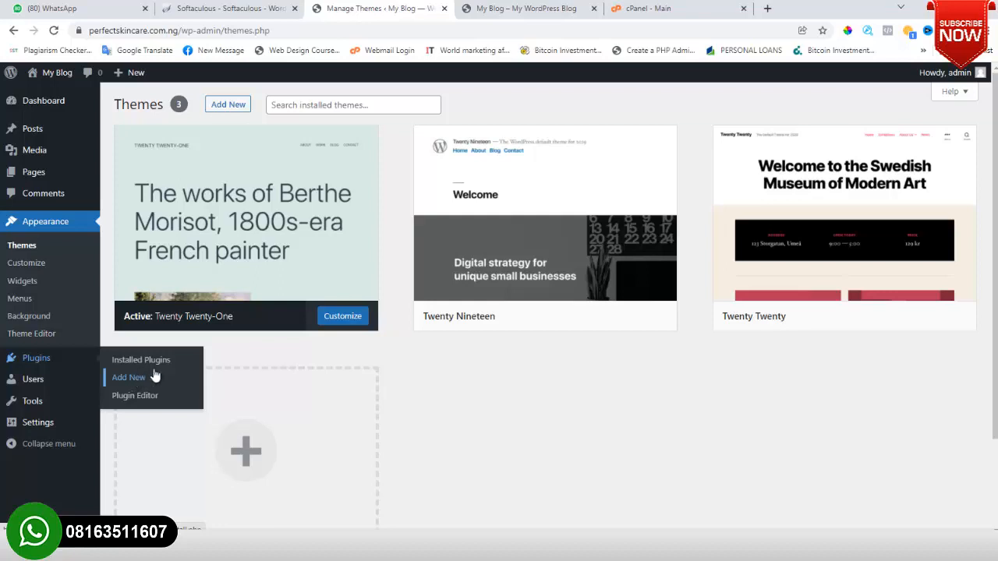
pyautogui.click(34, 379)
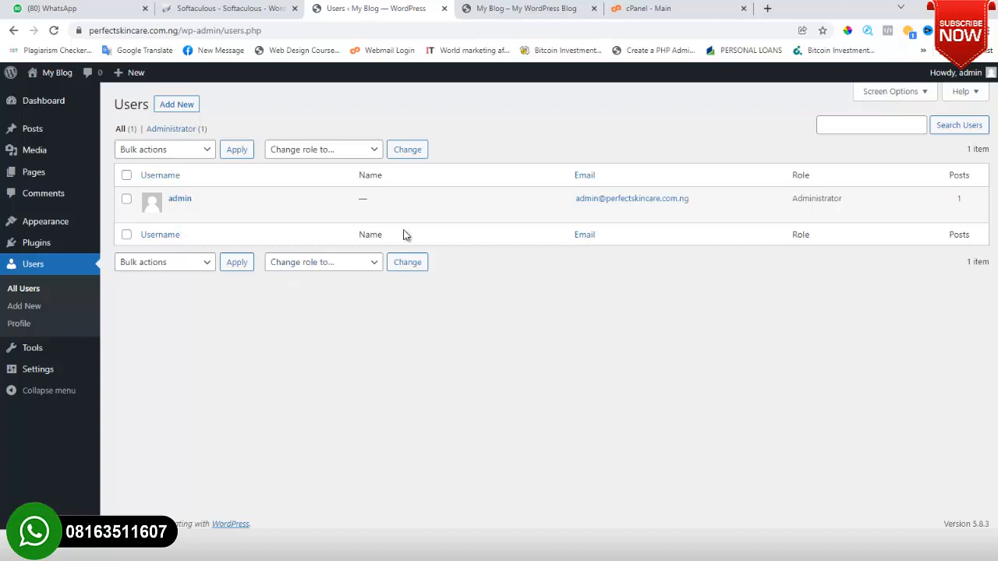
pyautogui.moveTo(530, 198)
# Review the General Settings page from start to end and open the Writing Settings.
pyautogui.click(60, 365)
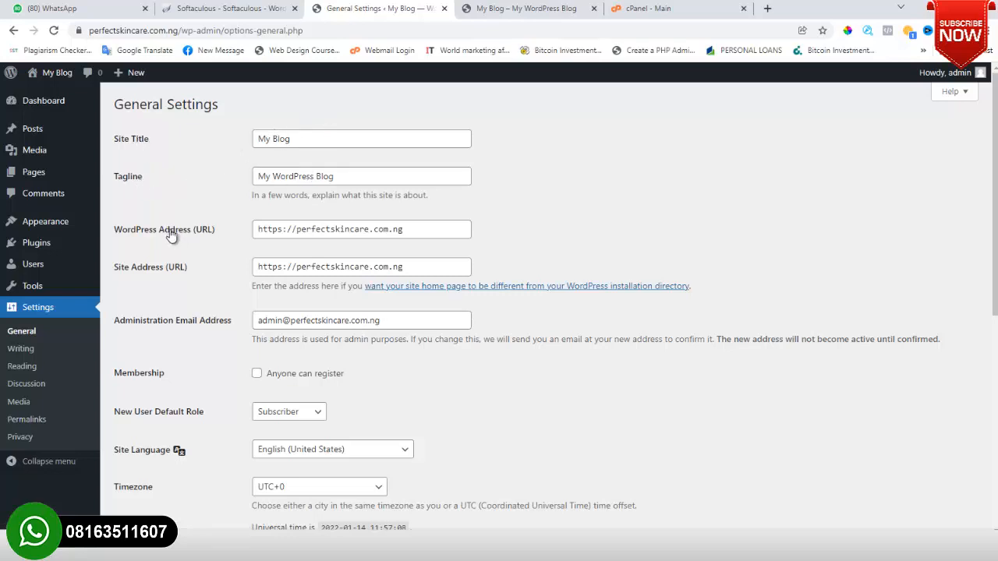
pyautogui.scroll(-5, 208, 315)
pyautogui.scroll(5, 208, 318)
pyautogui.scroll(-5, 208, 318)
pyautogui.scroll(5, 208, 319)
pyautogui.click(22, 349)
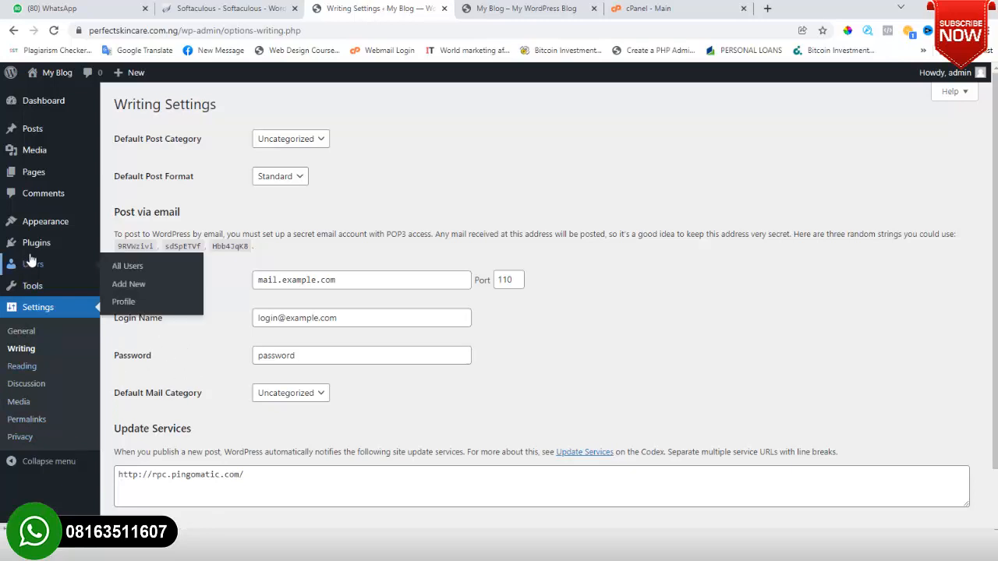
pyautogui.moveTo(22, 161)
pyautogui.moveTo(72, 145)
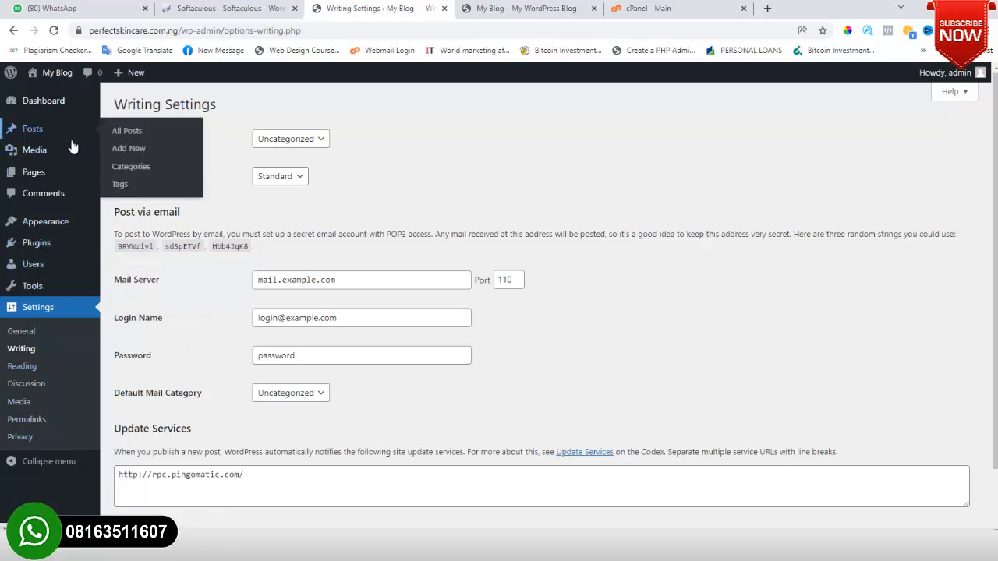